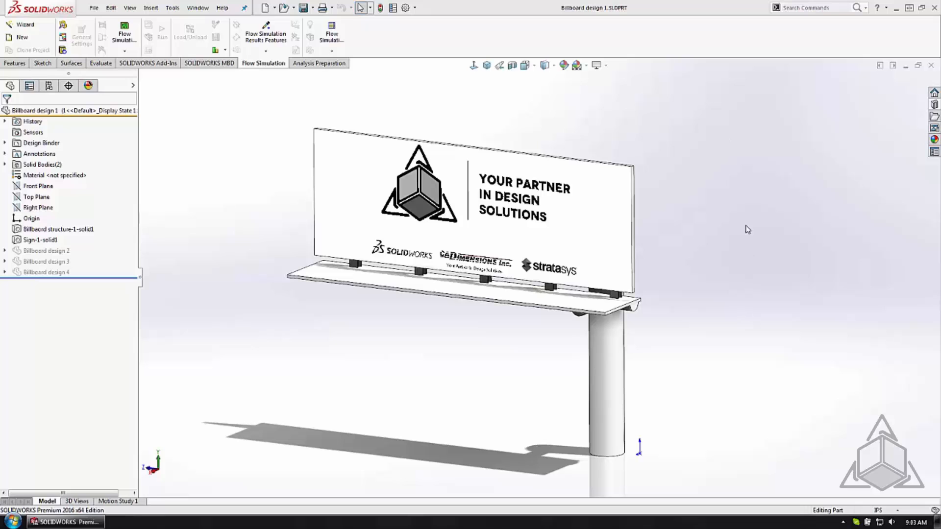
Step: Start a new Flow Simulation project with the wizard and name it "wind test"
{"action": "left_click", "coordinate": [21, 27]}
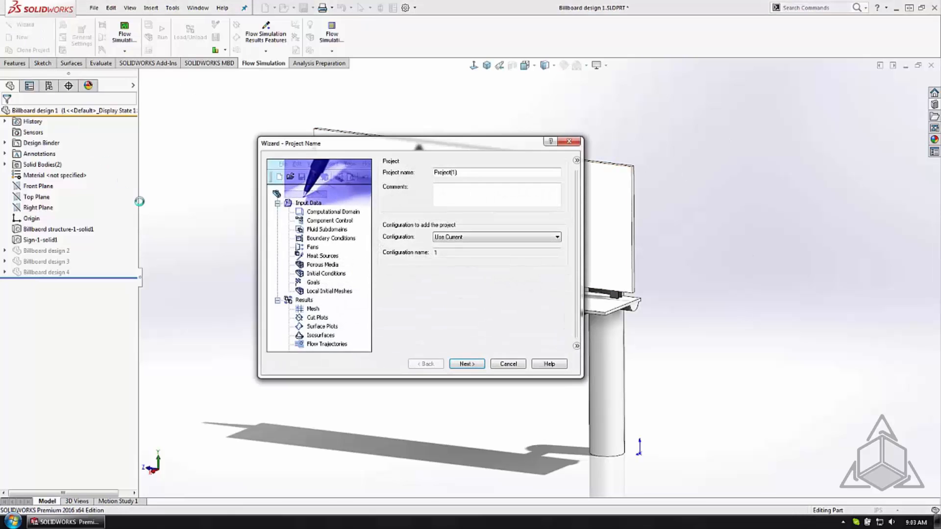
{"action": "left_click_drag", "start_coordinate": [469, 175], "coordinate": [419, 175]}
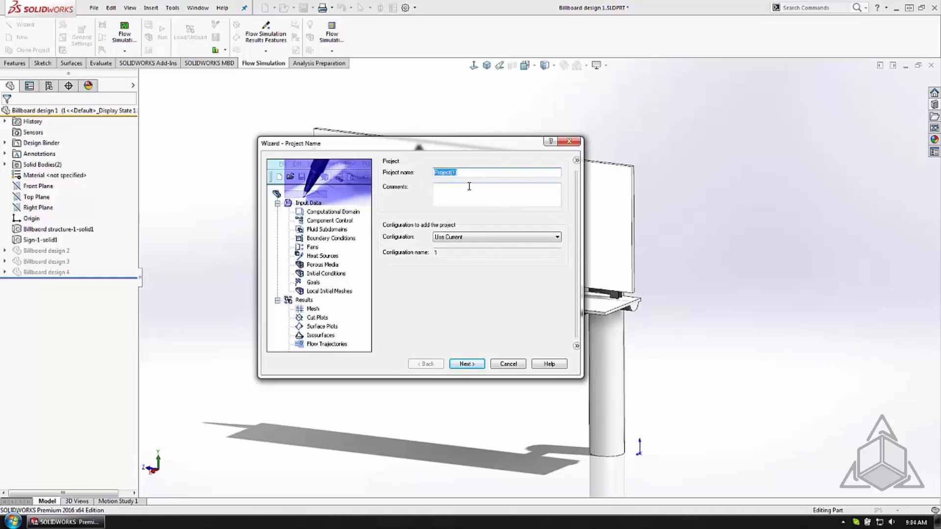
{"action": "type", "text": "wind test"}
{"action": "left_click", "coordinate": [474, 365]}
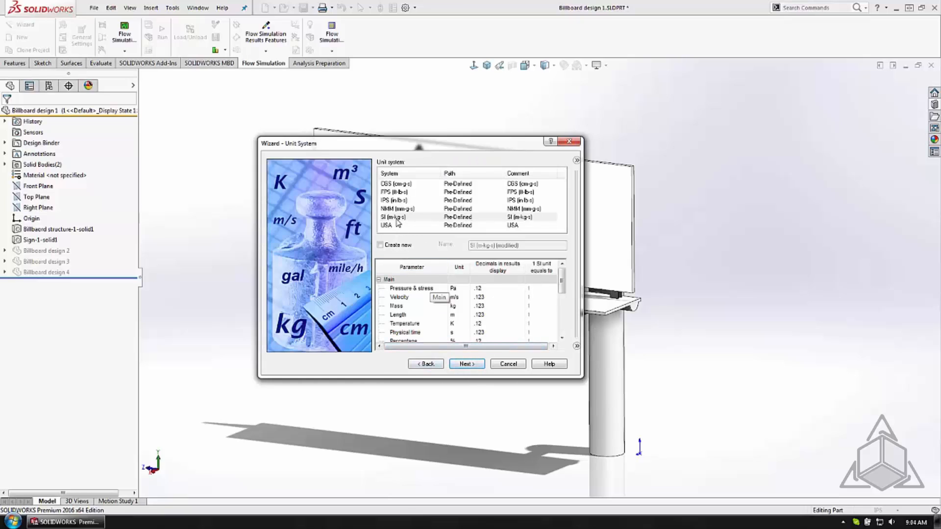
Step: Set the project's unit system to FPS (ft-lb-s) with velocity in miles per hour
{"action": "left_click", "coordinate": [397, 193]}
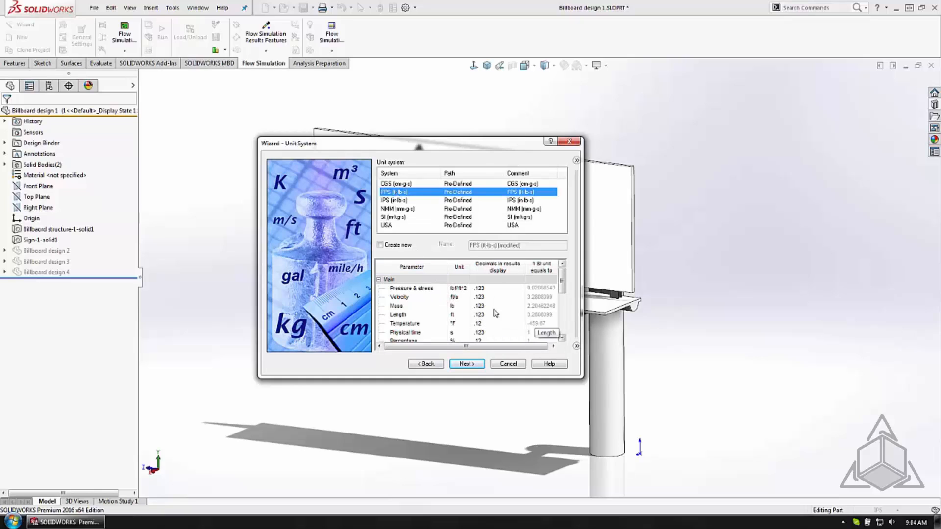
{"action": "left_click", "coordinate": [456, 298]}
{"action": "left_click", "coordinate": [466, 297]}
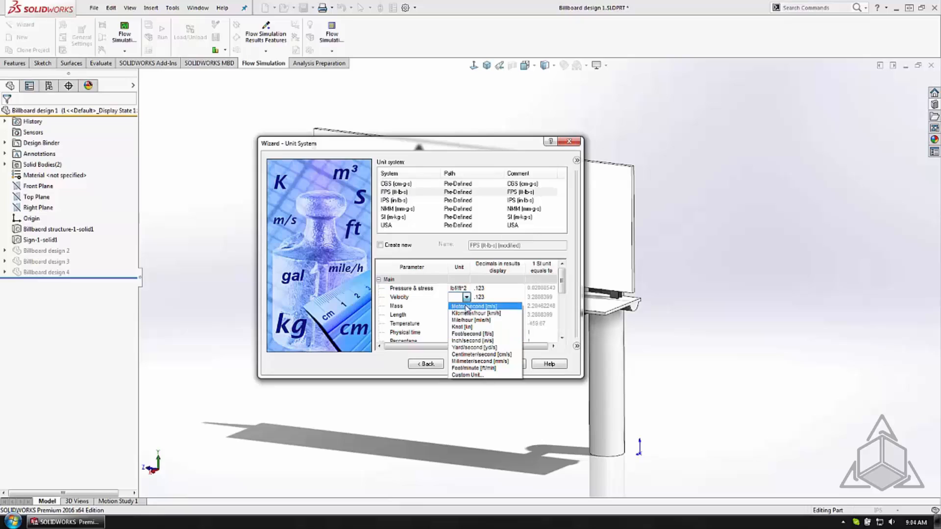
{"action": "left_click", "coordinate": [473, 321]}
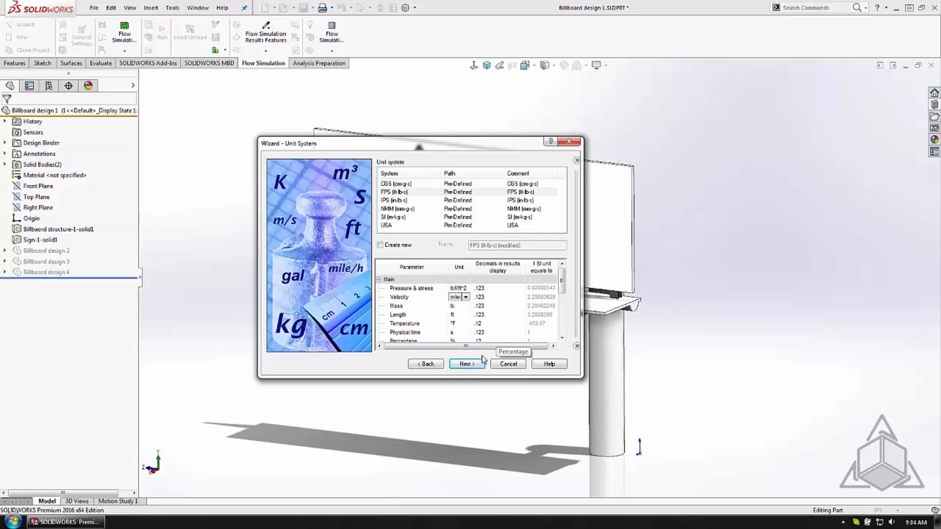
{"action": "left_click", "coordinate": [480, 364]}
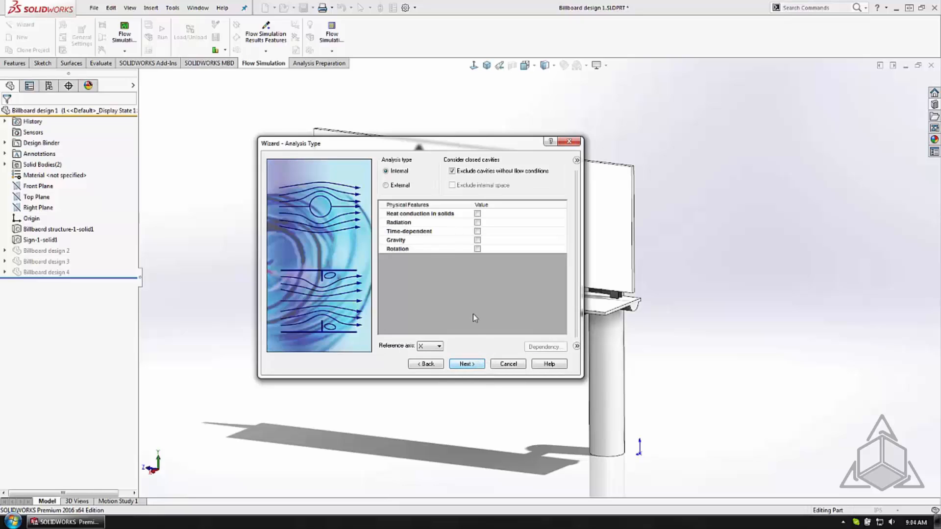
Step: Set the analysis type to External and add Air as the project fluid, keeping the default wall conditions
{"action": "left_click", "coordinate": [402, 187]}
{"action": "left_click", "coordinate": [473, 364]}
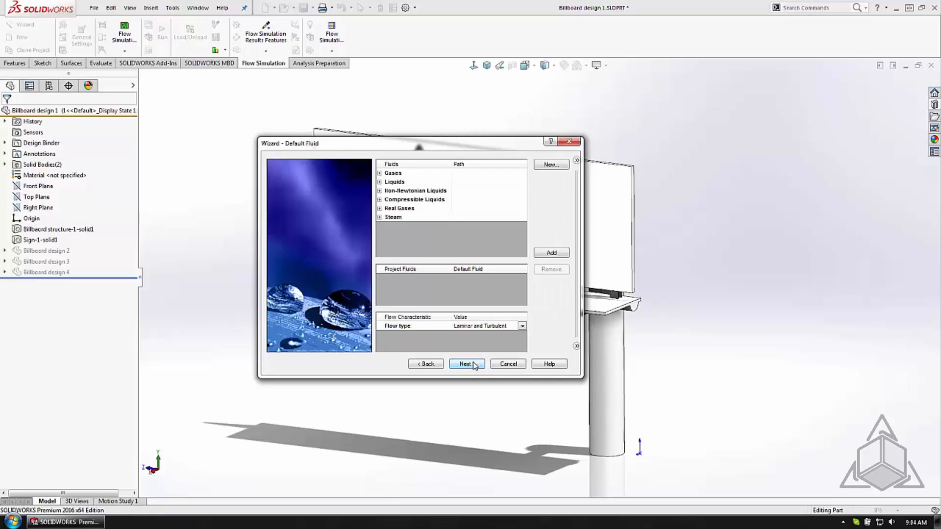
{"action": "left_click", "coordinate": [379, 174]}
{"action": "double_click", "coordinate": [406, 200]}
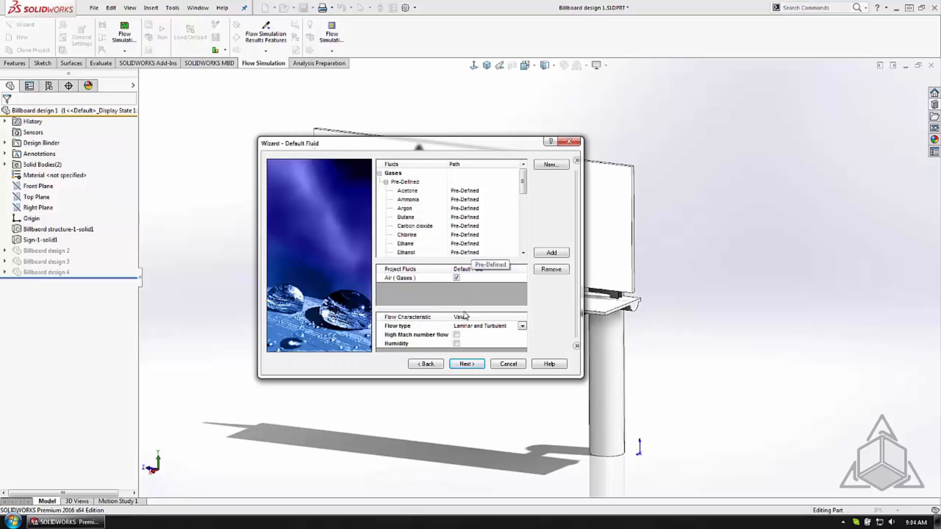
{"action": "left_click", "coordinate": [464, 365]}
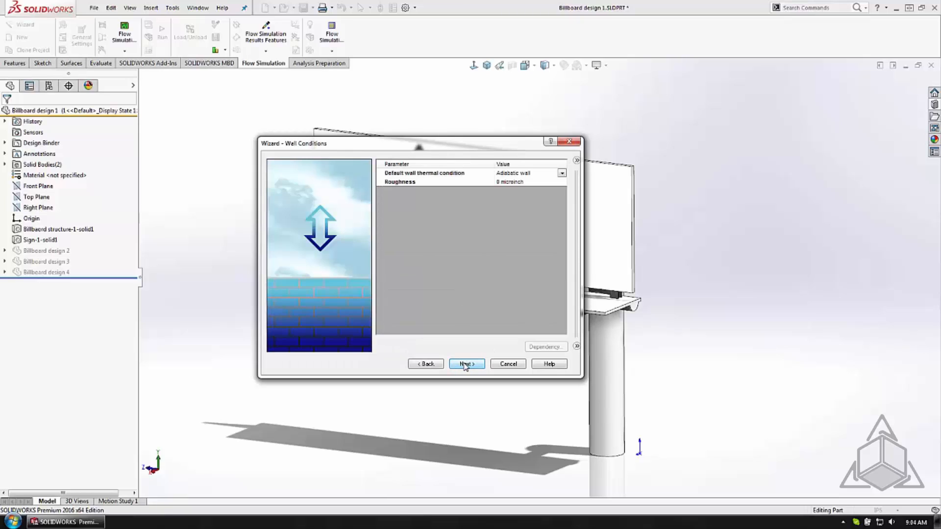
{"action": "left_click", "coordinate": [466, 365]}
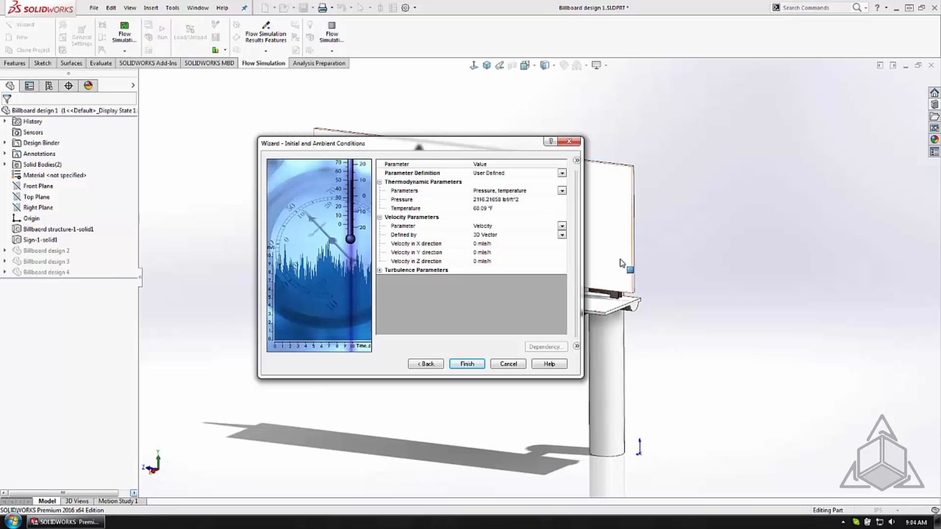
Step: Define the ambient wind with a negative velocity in the X direction and finish the project setup
{"action": "left_click", "coordinate": [477, 245]}
{"action": "double_click", "coordinate": [476, 245]}
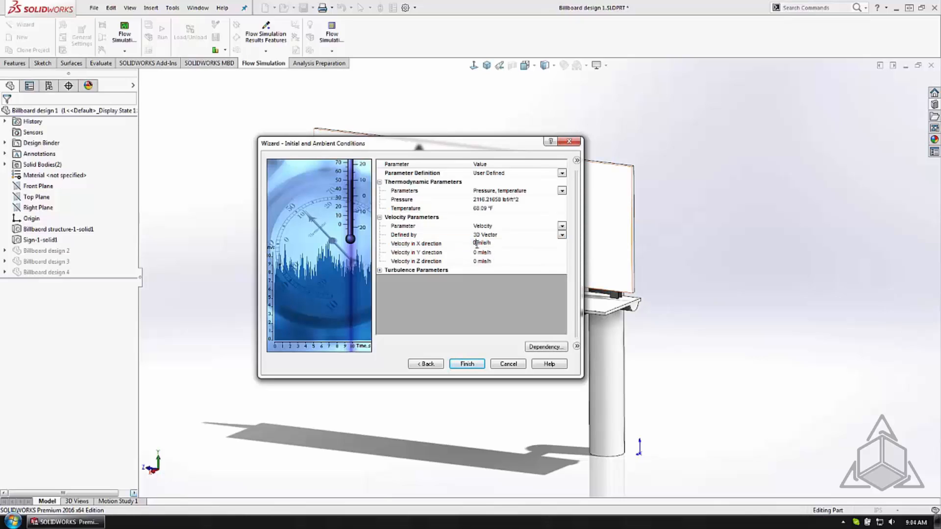
{"action": "type", "text": "-20"}
{"action": "left_click_drag", "start_coordinate": [501, 242], "coordinate": [472, 244]}
{"action": "left_click", "coordinate": [467, 364]}
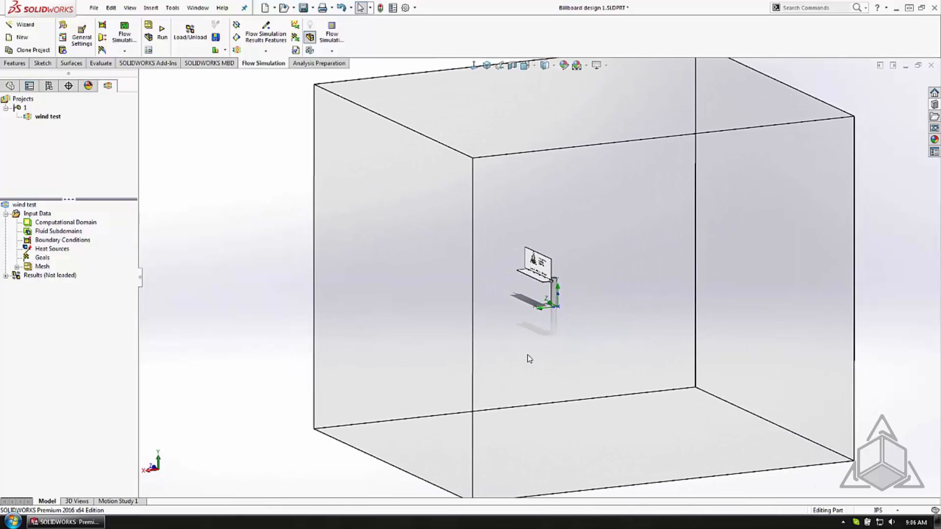
Step: Insert global goals for maximum static pressure and maximum velocity
{"action": "right_click", "coordinate": [43, 257]}
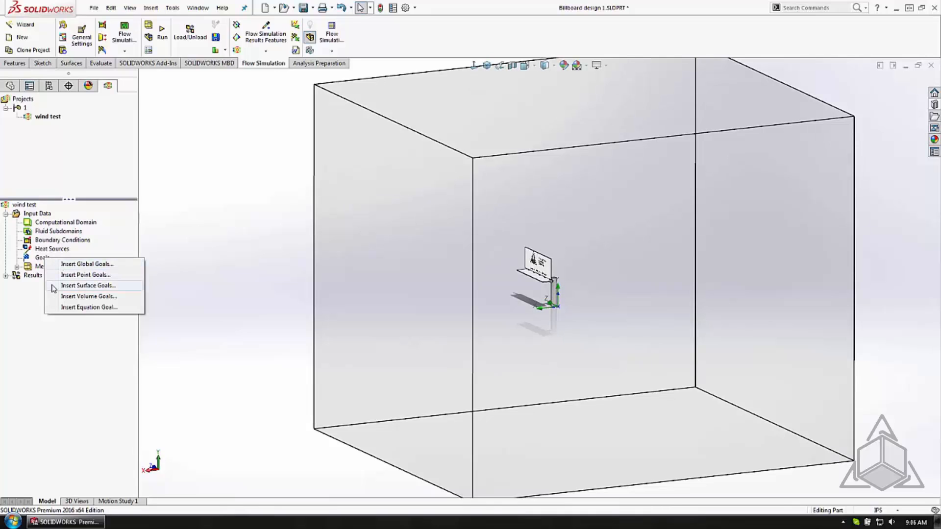
{"action": "left_click", "coordinate": [68, 264]}
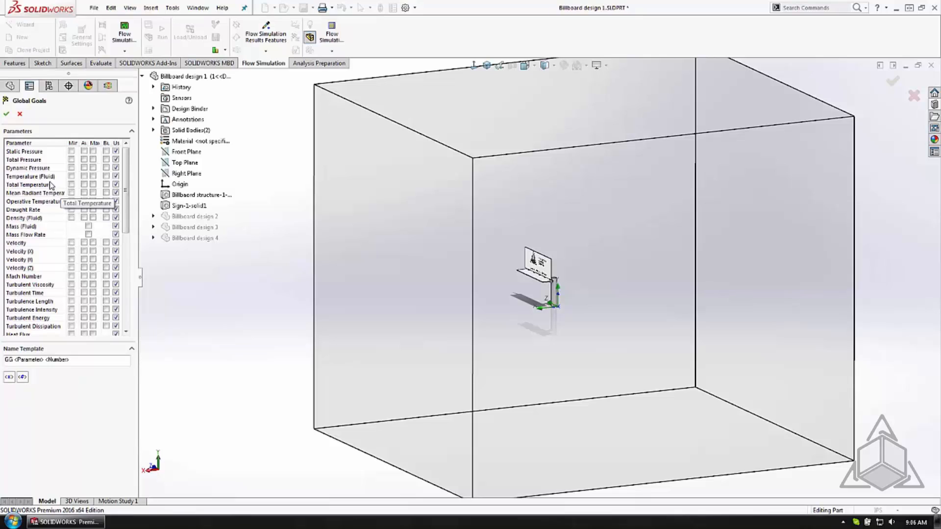
{"action": "left_click", "coordinate": [92, 151]}
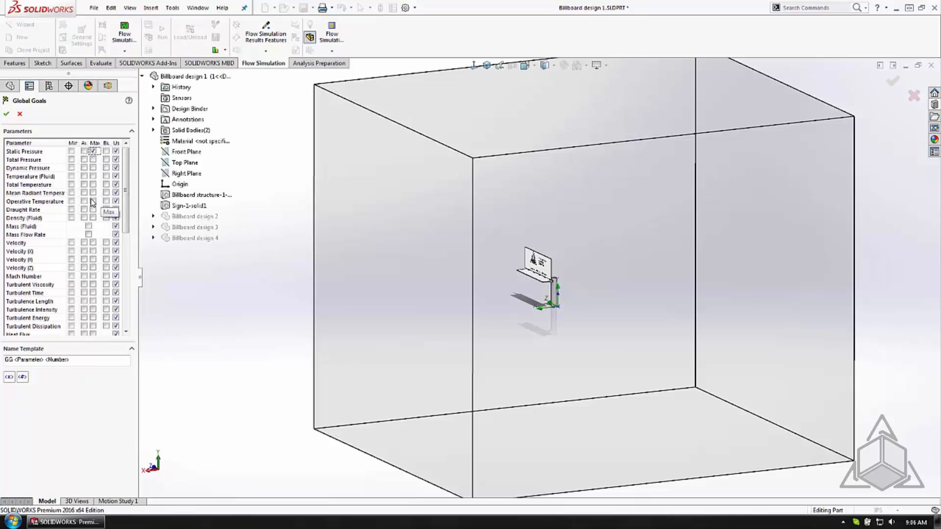
{"action": "left_click", "coordinate": [93, 242]}
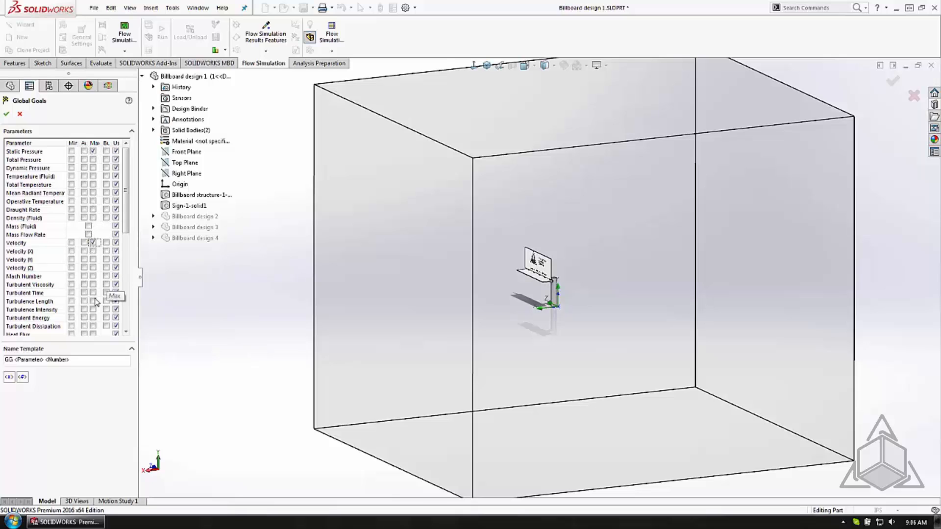
{"action": "left_click", "coordinate": [7, 114]}
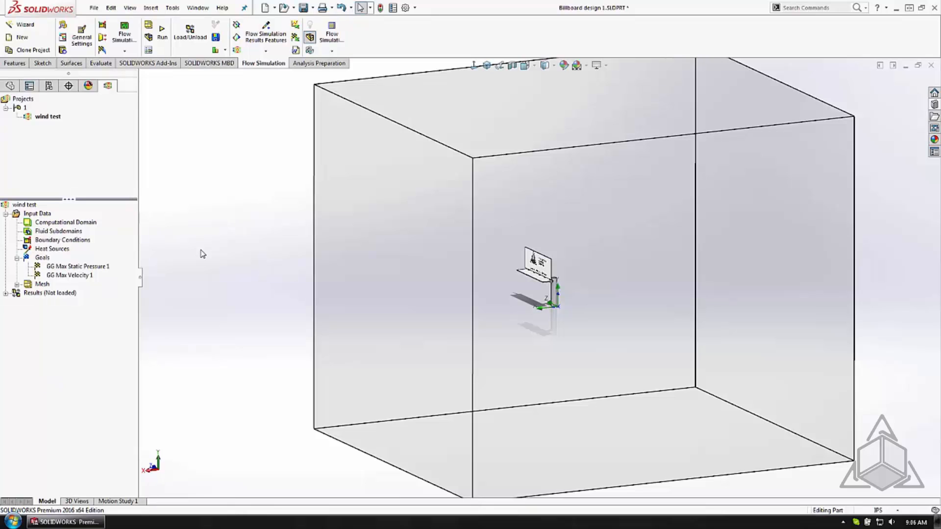
Step: Run the wind test as a new calculation on this computer
{"action": "scroll", "coordinate": [583, 245], "scroll_direction": "down", "scroll_amount": 5}
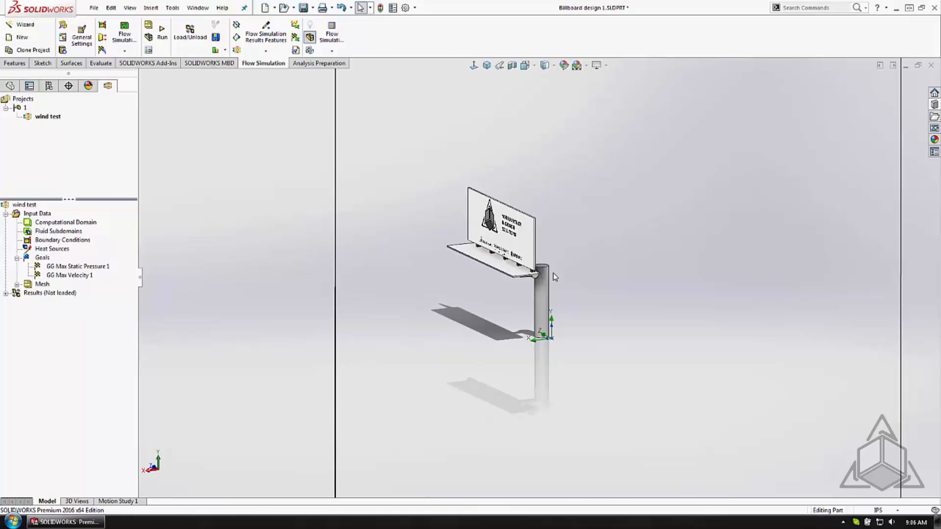
{"action": "left_click", "coordinate": [168, 43]}
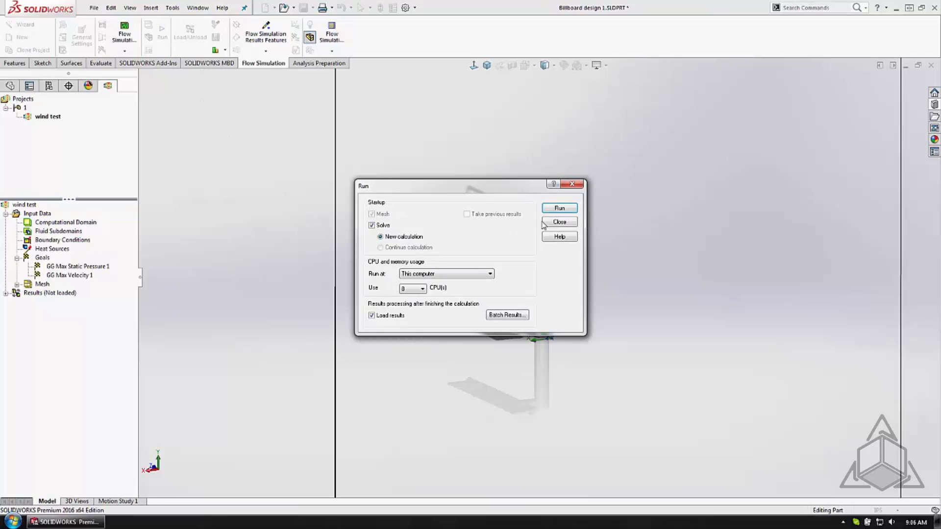
{"action": "left_click", "coordinate": [549, 209]}
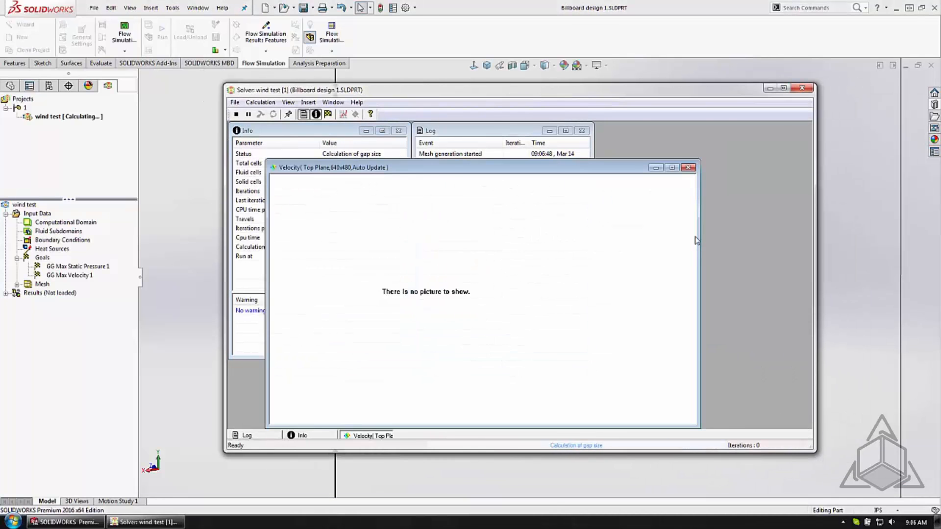
Step: Switch the solver's velocity preview to the Right Plane
{"action": "right_click", "coordinate": [394, 239]}
{"action": "left_click", "coordinate": [398, 245]}
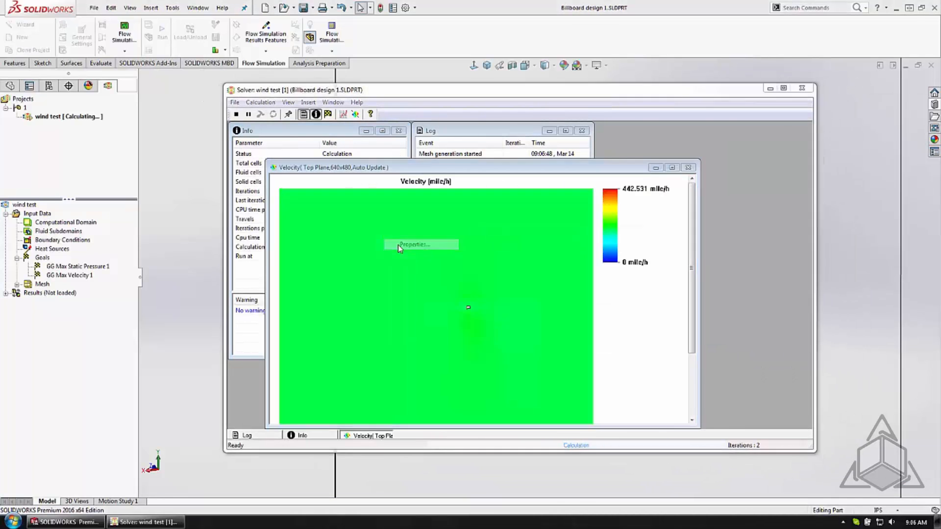
{"action": "left_click", "coordinate": [515, 241]}
{"action": "left_click", "coordinate": [508, 265]}
{"action": "left_click", "coordinate": [632, 236]}
{"action": "left_click", "coordinate": [634, 222]}
Step: Change the solver preview from the Right Plane to another reference plane
{"action": "right_click", "coordinate": [464, 252]}
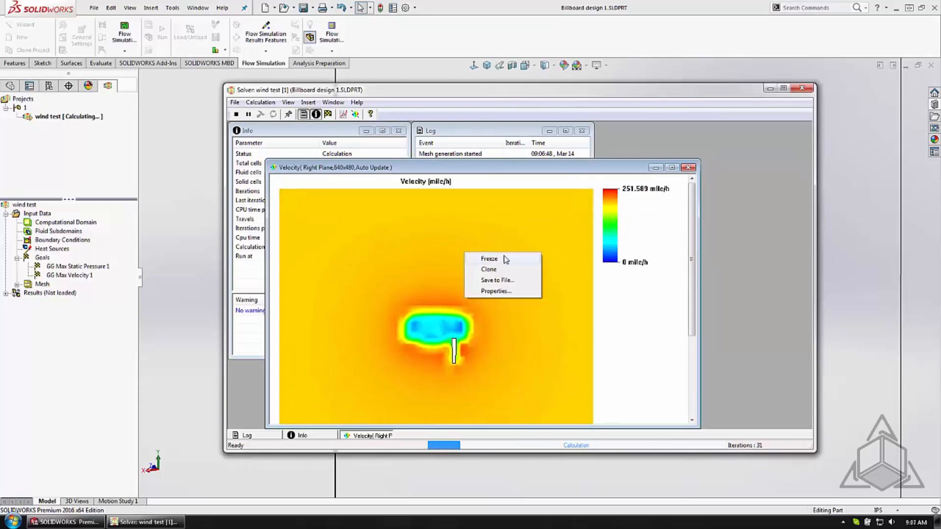
{"action": "left_click", "coordinate": [487, 293]}
{"action": "left_click", "coordinate": [544, 242]}
{"action": "left_click", "coordinate": [513, 257]}
{"action": "left_click", "coordinate": [633, 236]}
{"action": "left_click", "coordinate": [633, 222]}
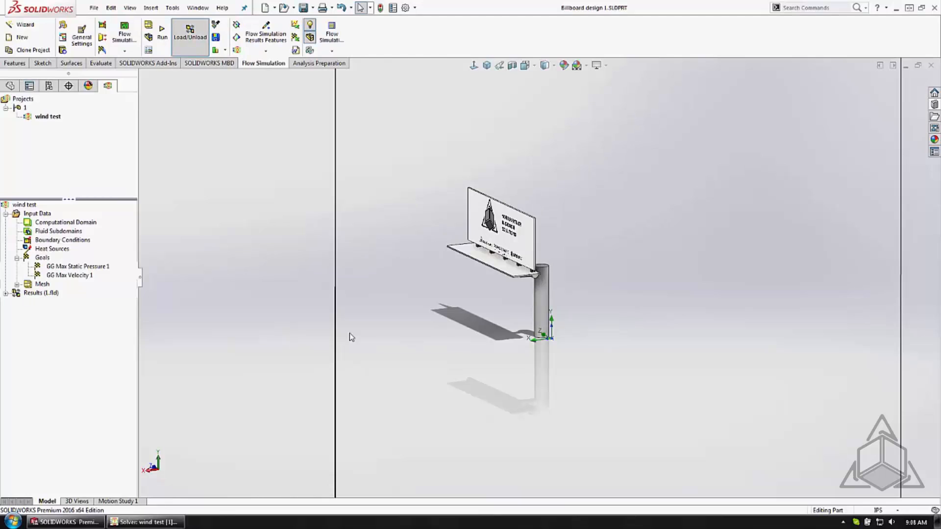
Step: Insert a cut plot on the Front Plane and offset it about 2 ft so it passes near the billboard's pole
{"action": "left_click", "coordinate": [6, 294]}
{"action": "right_click", "coordinate": [39, 310]}
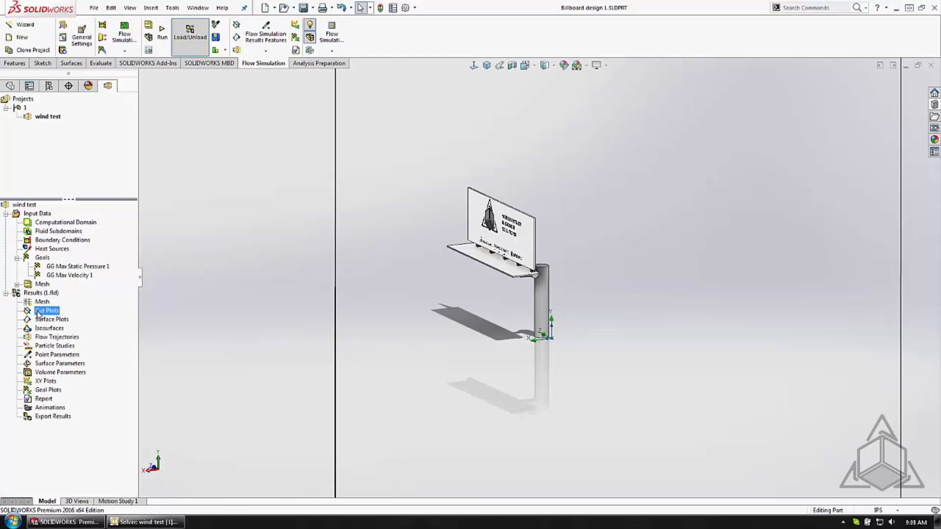
{"action": "left_click", "coordinate": [54, 318]}
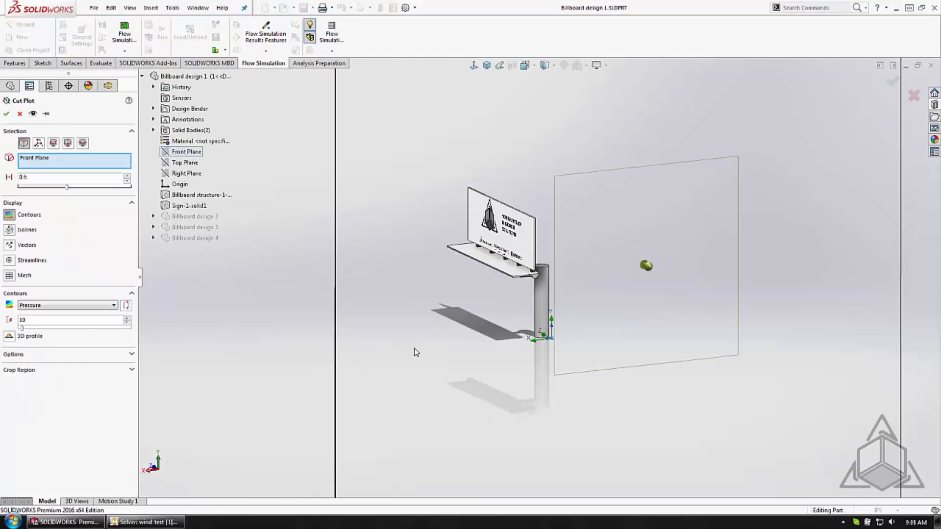
{"action": "left_click_drag", "start_coordinate": [611, 272], "coordinate": [557, 248]}
{"action": "middle_click_drag", "start_coordinate": [557, 248], "coordinate": [649, 326]}
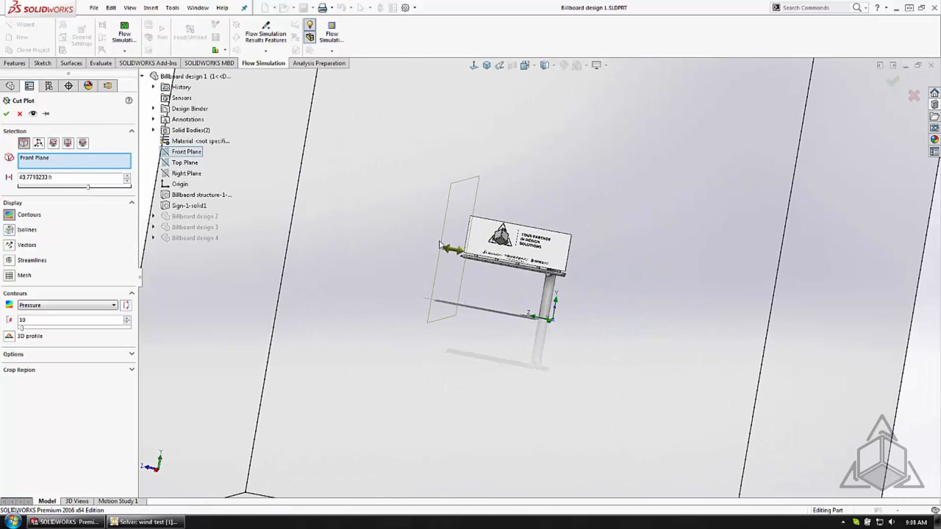
{"action": "left_click_drag", "start_coordinate": [460, 250], "coordinate": [571, 269]}
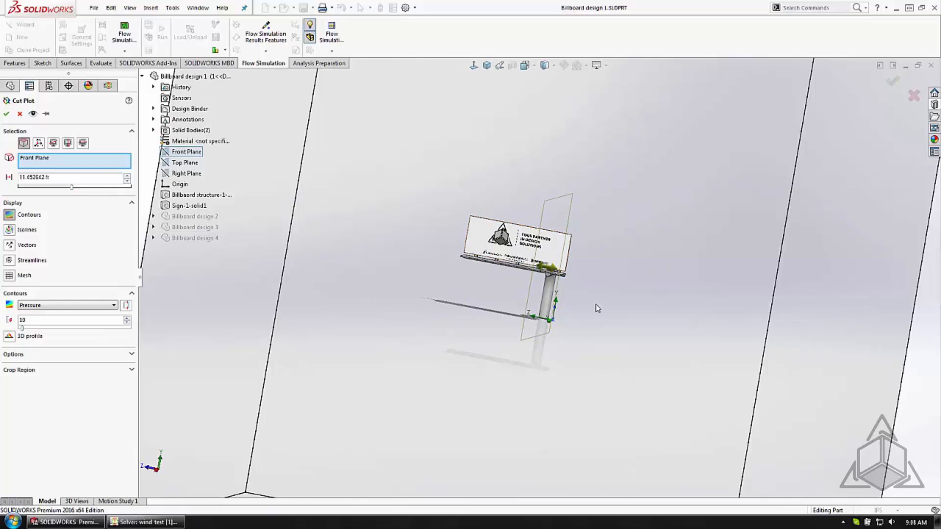
{"action": "middle_click_drag", "start_coordinate": [596, 309], "coordinate": [608, 303]}
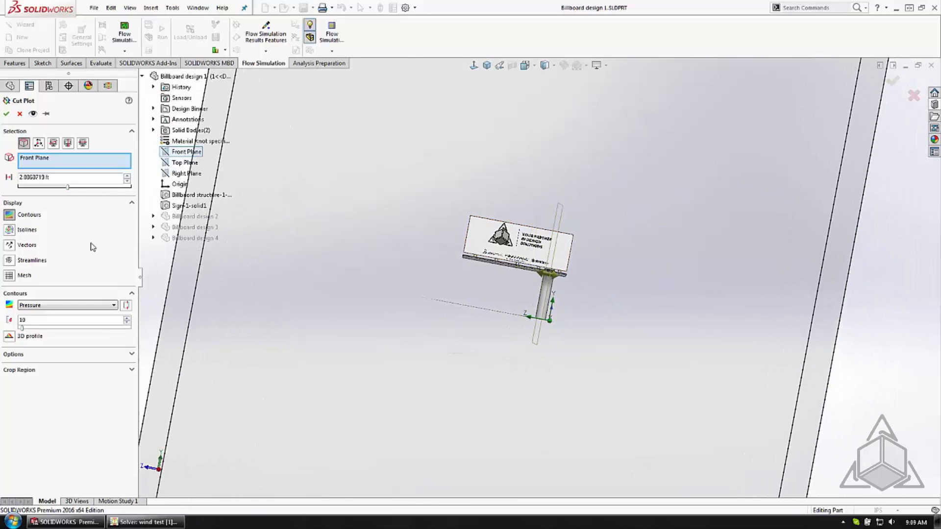
Step: Set the cut plot's contours to Velocity, create the plot and view it across the whole computational domain
{"action": "left_click", "coordinate": [41, 306]}
{"action": "left_click", "coordinate": [29, 339]}
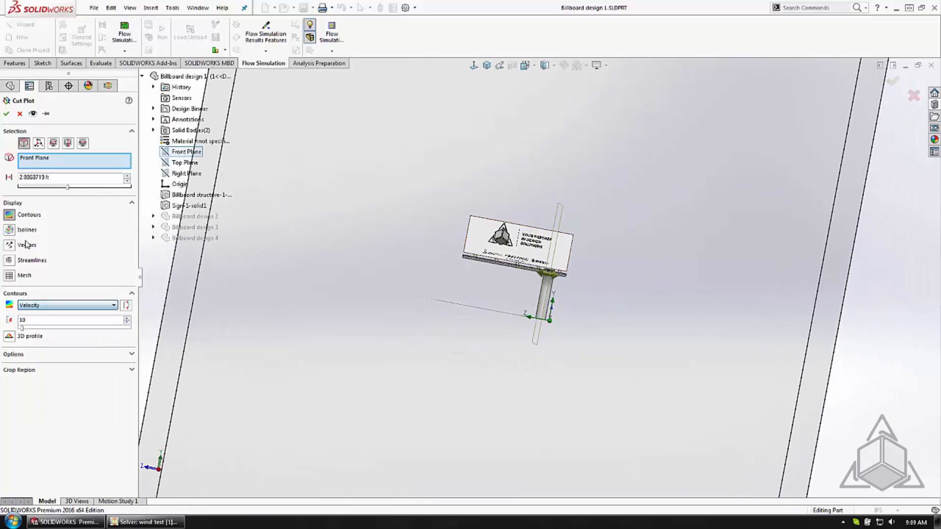
{"action": "scroll", "coordinate": [584, 306], "scroll_direction": "up", "scroll_amount": 5}
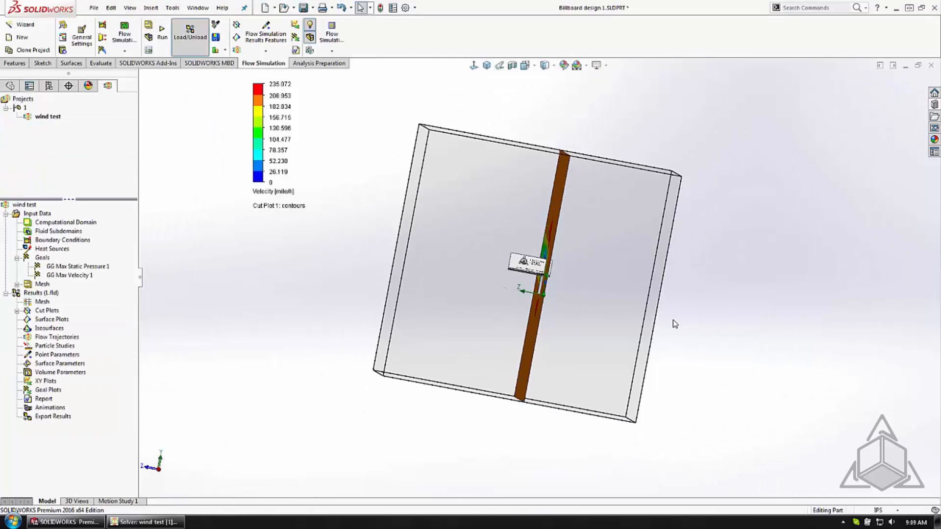
{"action": "middle_click_drag", "start_coordinate": [675, 324], "coordinate": [587, 322]}
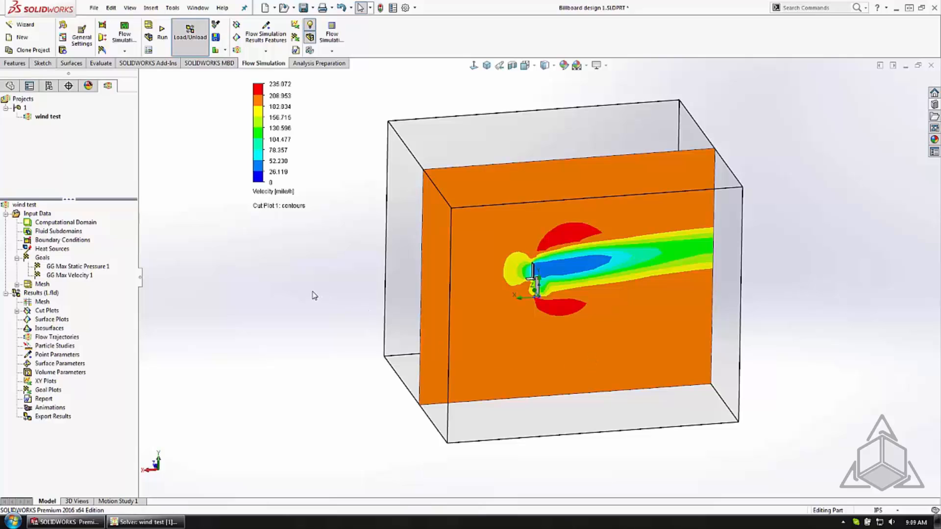
Step: Save the wind test project as a Flow Simulation template named "hurricane study"
{"action": "left_click", "coordinate": [172, 7]}
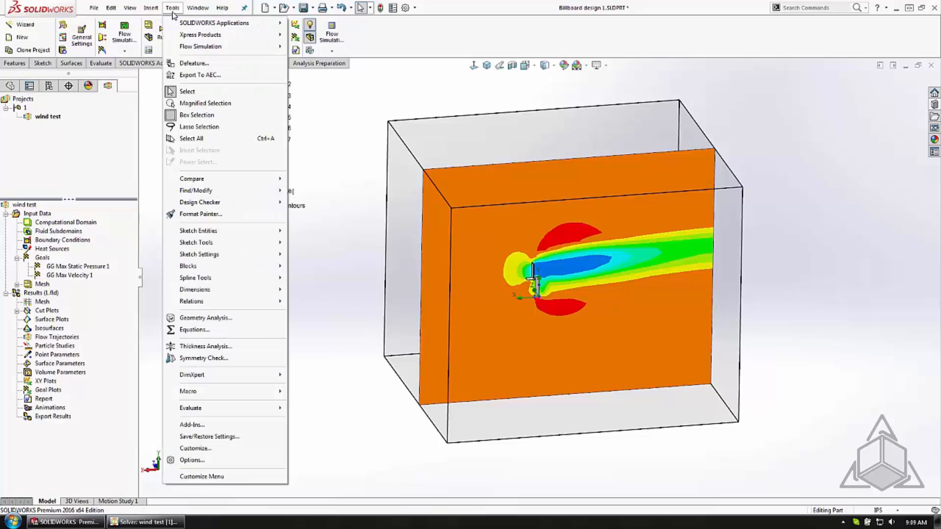
{"action": "mouse_move", "coordinate": [178, 49]}
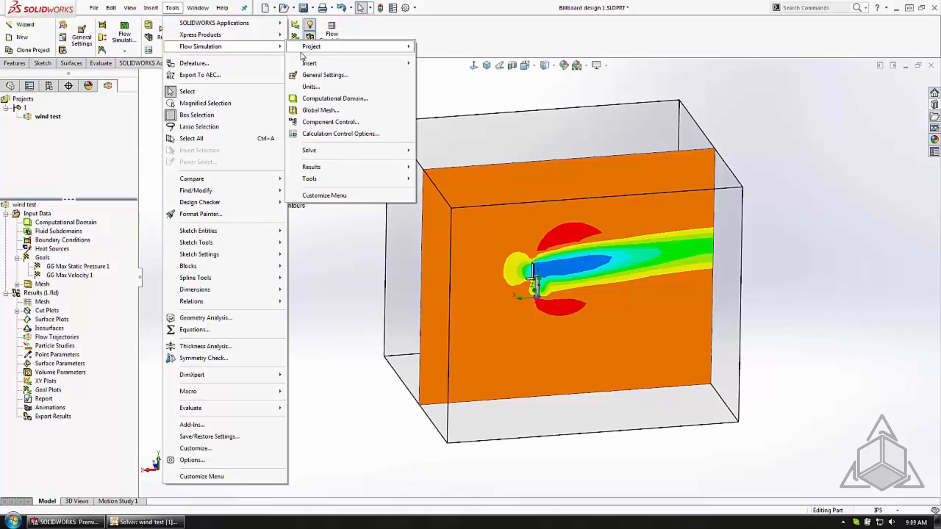
{"action": "mouse_move", "coordinate": [319, 46]}
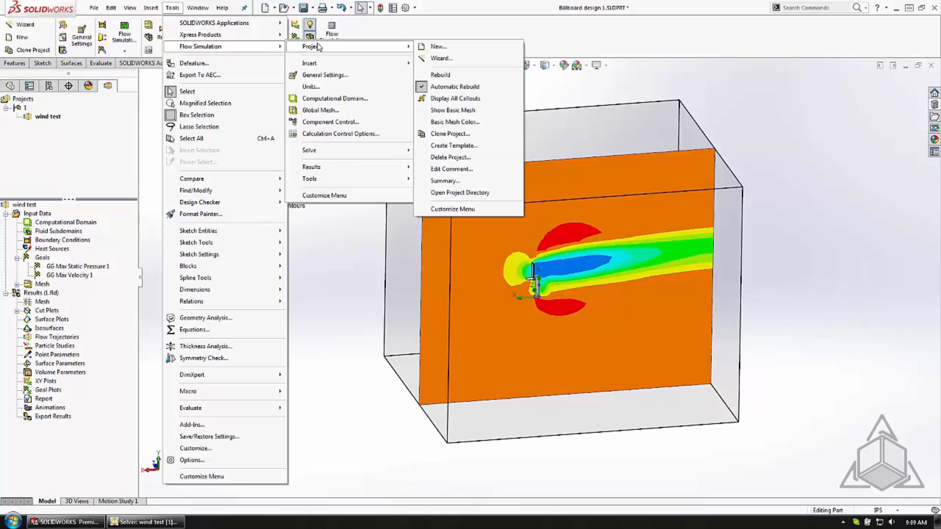
{"action": "left_click", "coordinate": [450, 146]}
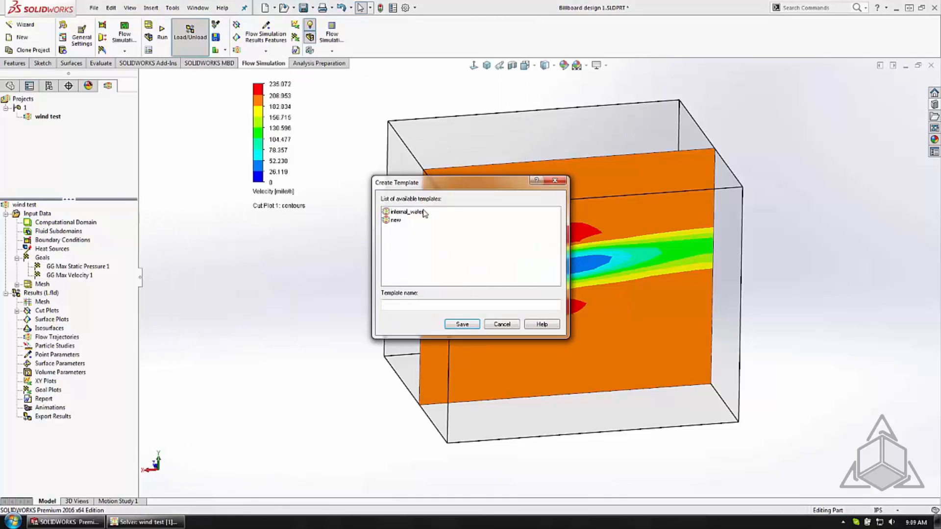
{"action": "left_click", "coordinate": [402, 303]}
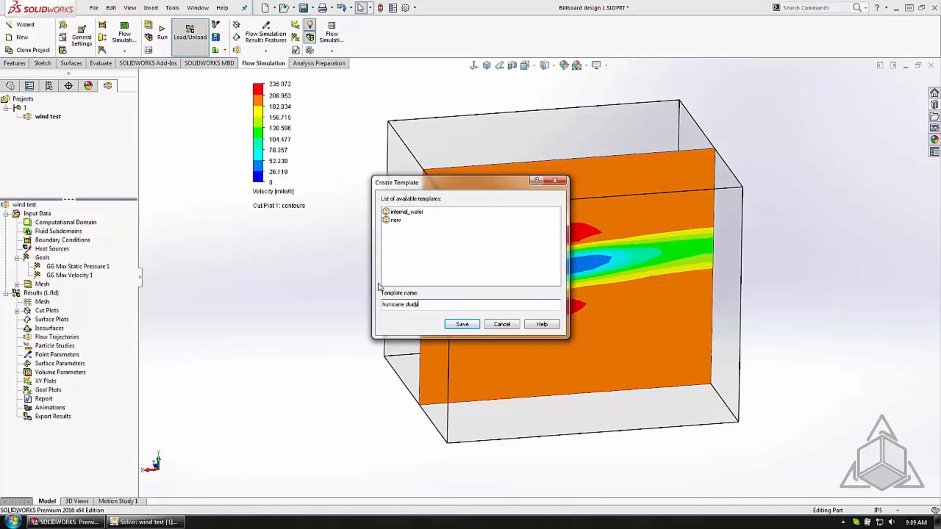
{"action": "left_click", "coordinate": [461, 325]}
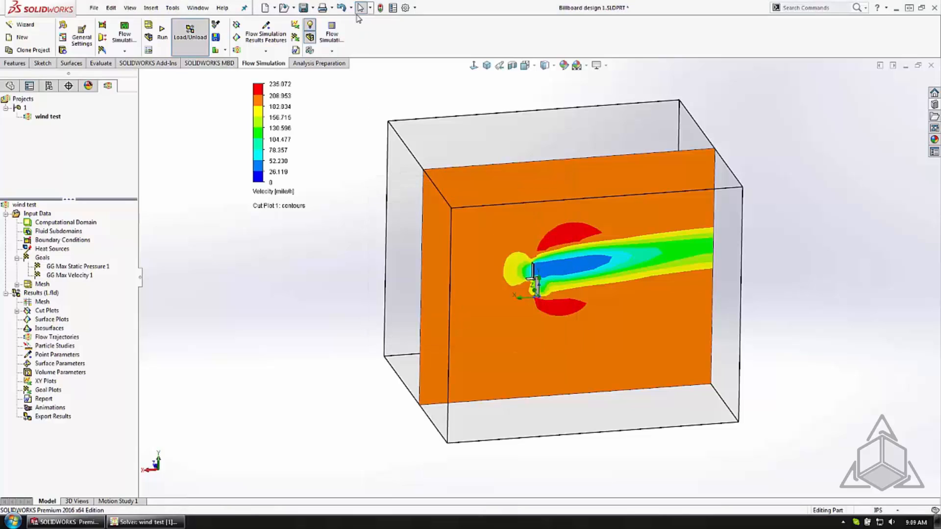
Step: Save and close the current billboard part, and open Billboard design 2.SLDPRT from the Flow Tech Tip folder
{"action": "left_click", "coordinate": [304, 8]}
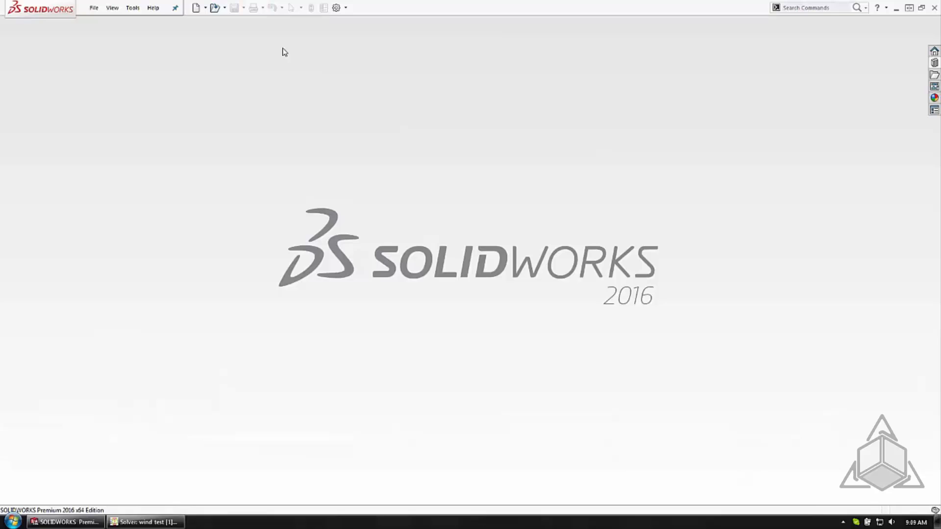
{"action": "left_click", "coordinate": [215, 8]}
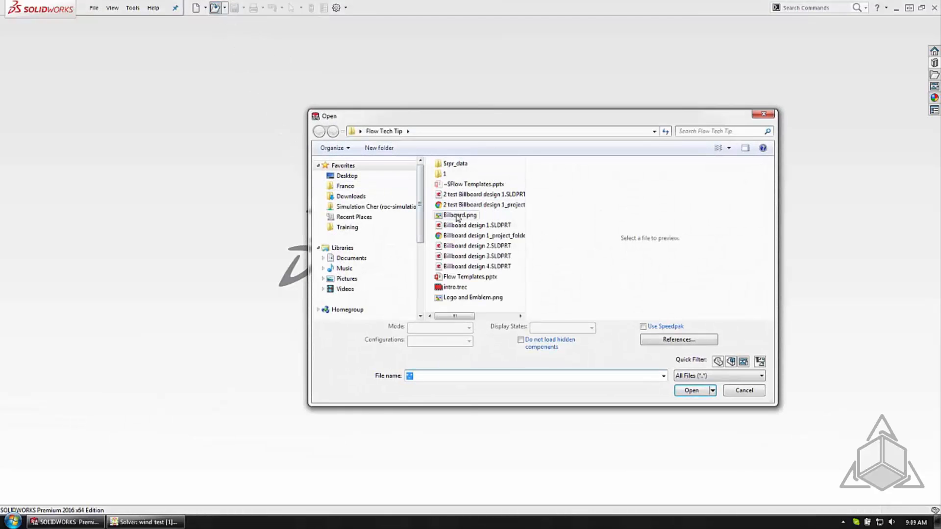
{"action": "double_click", "coordinate": [465, 246]}
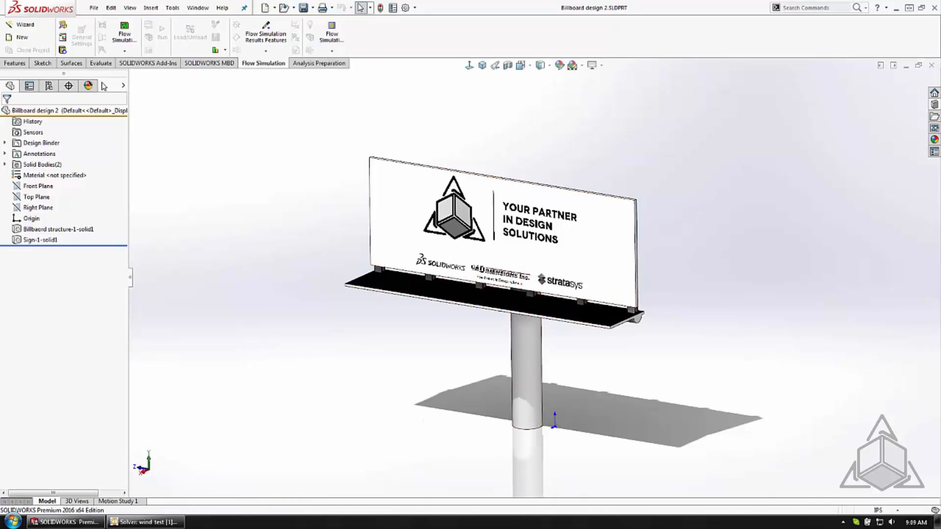
{"action": "left_click_drag", "start_coordinate": [128, 106], "coordinate": [150, 106]}
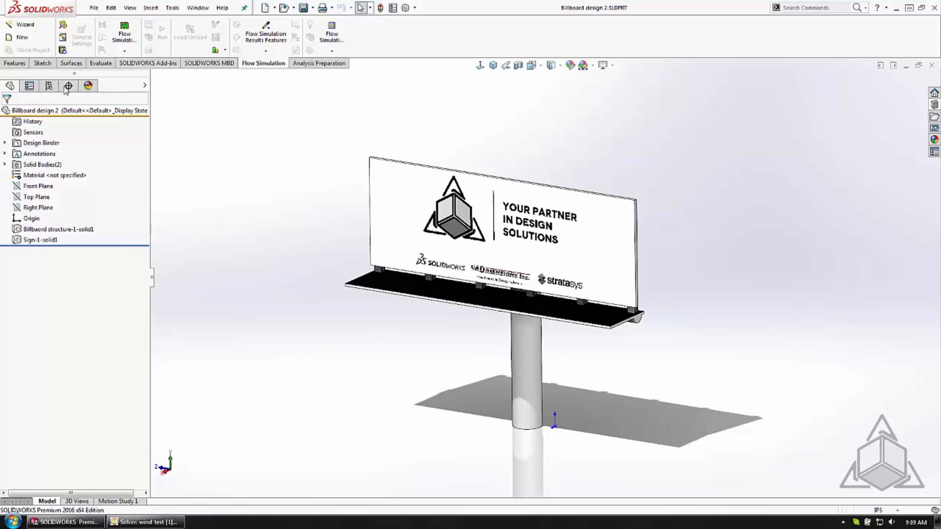
Step: Create a new flow project on Billboard design 2 from the "hurricane study" template, using the current configuration, and view its whole computational domain
{"action": "left_click", "coordinate": [22, 37]}
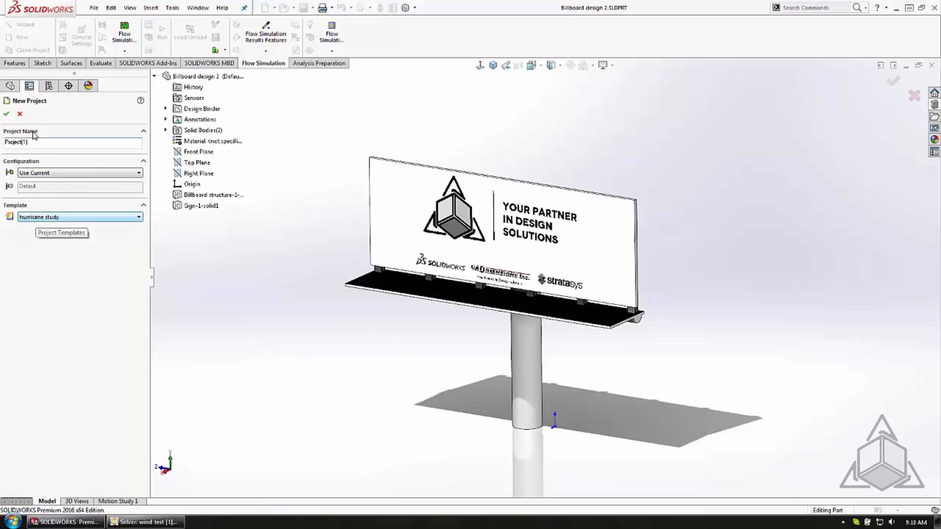
{"action": "left_click", "coordinate": [6, 115]}
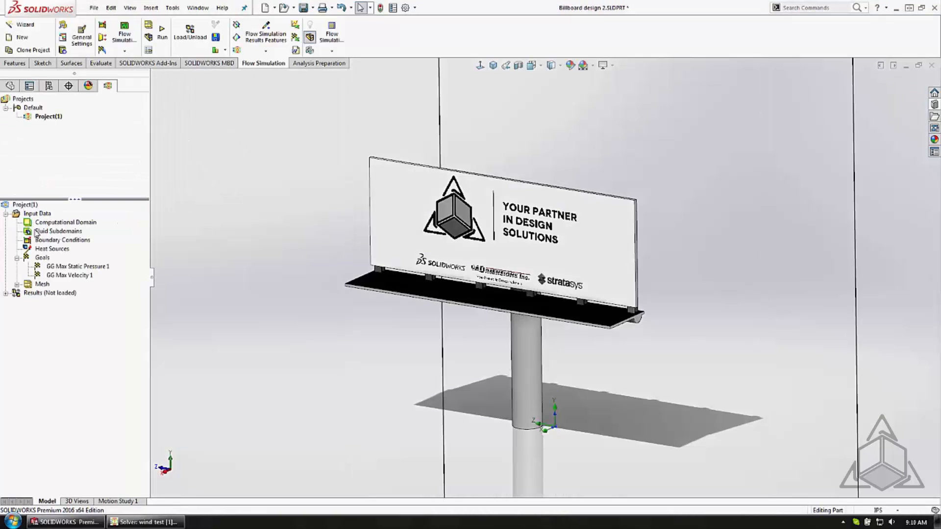
{"action": "scroll", "coordinate": [409, 252], "scroll_direction": "up", "scroll_amount": 9}
{"action": "middle_click_drag", "start_coordinate": [455, 293], "coordinate": [229, 272]}
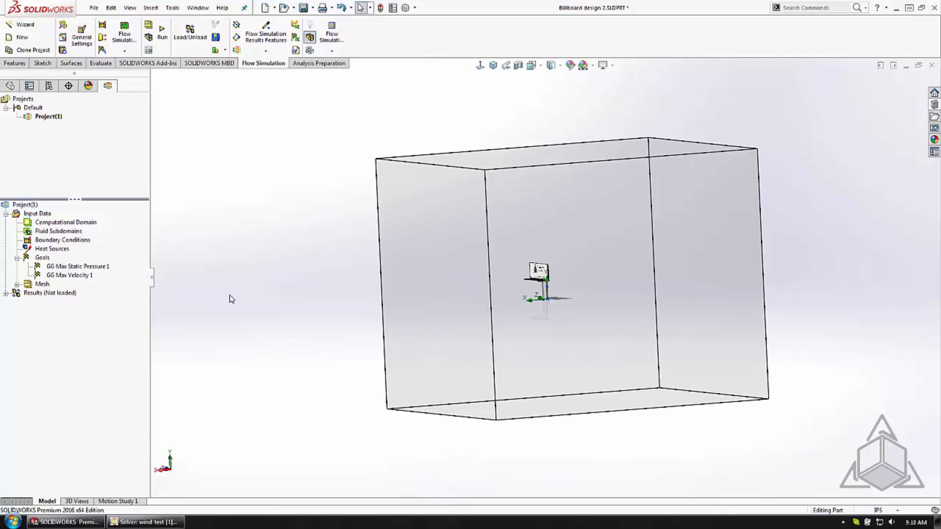
Step: Review the new project's general settings, checking the analysis type, fluids, and initial and ambient conditions carried over from the template
{"action": "right_click", "coordinate": [39, 214]}
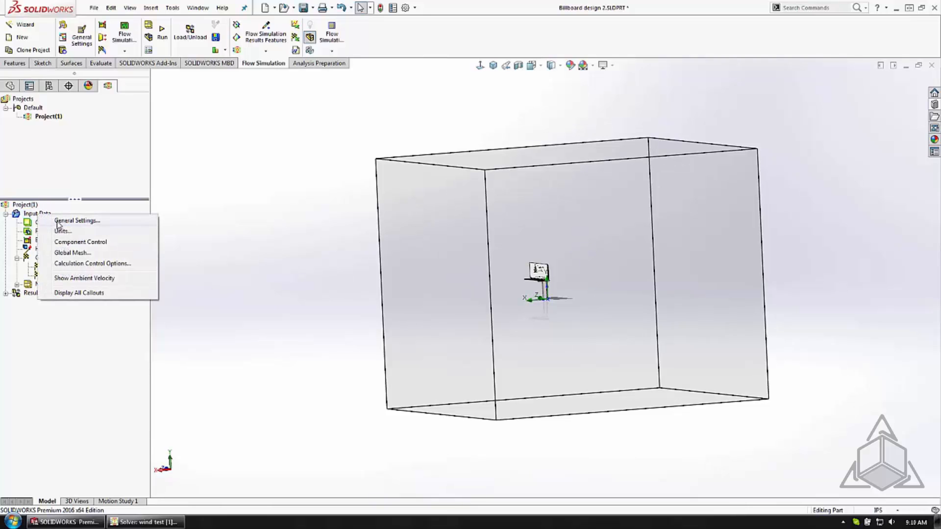
{"action": "left_click", "coordinate": [76, 221]}
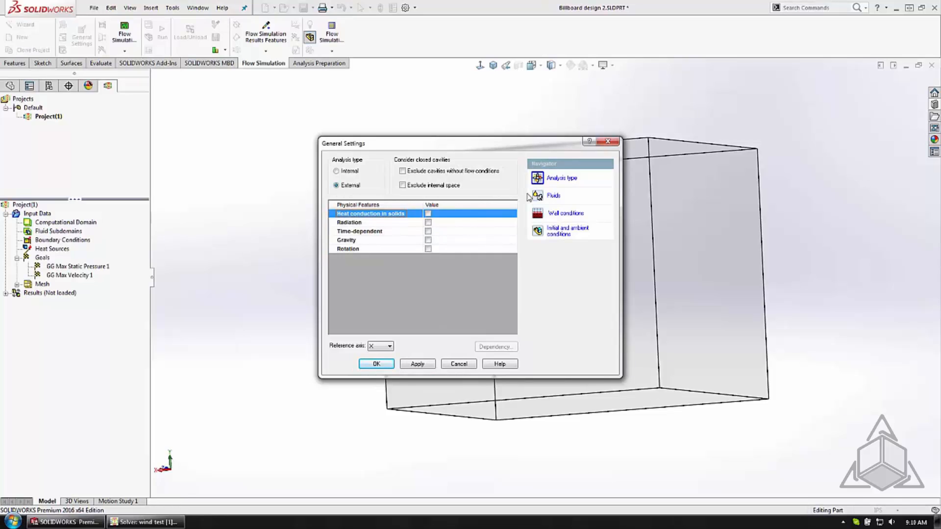
{"action": "left_click", "coordinate": [552, 196]}
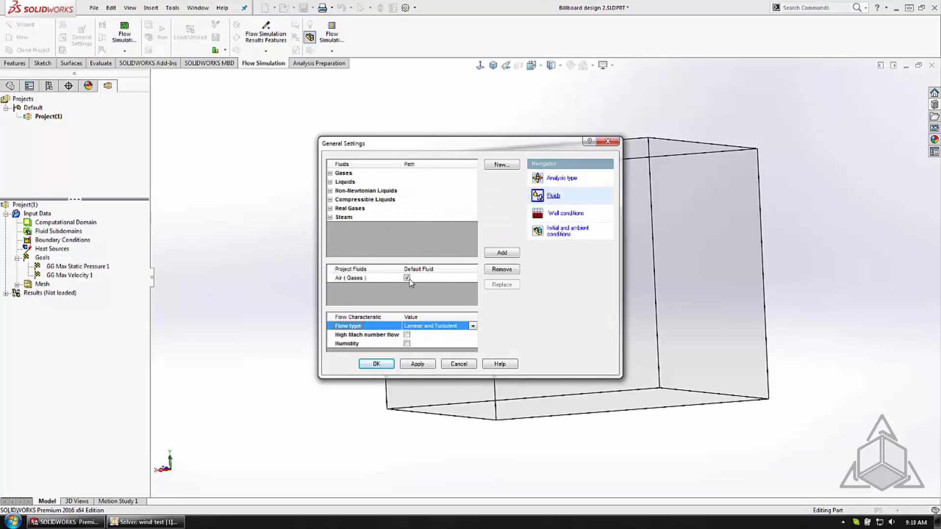
{"action": "left_click", "coordinate": [554, 234]}
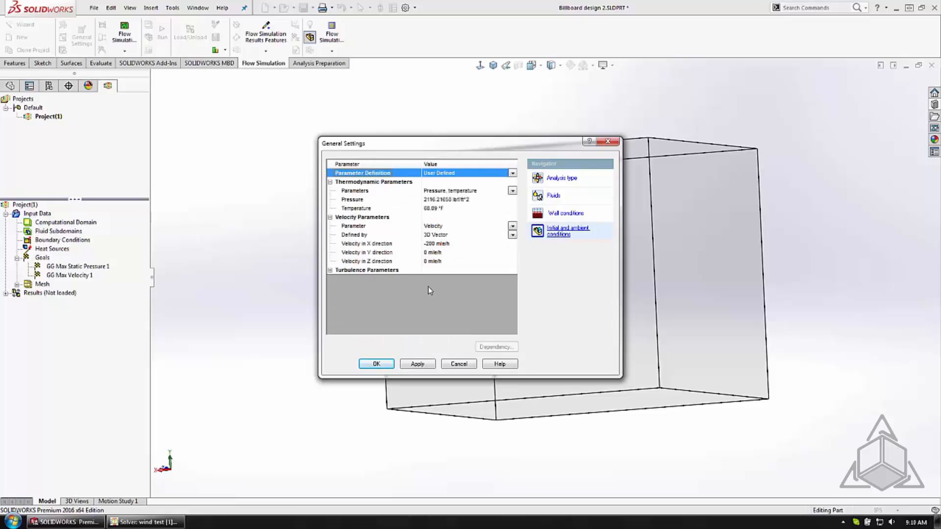
{"action": "left_click", "coordinate": [376, 364]}
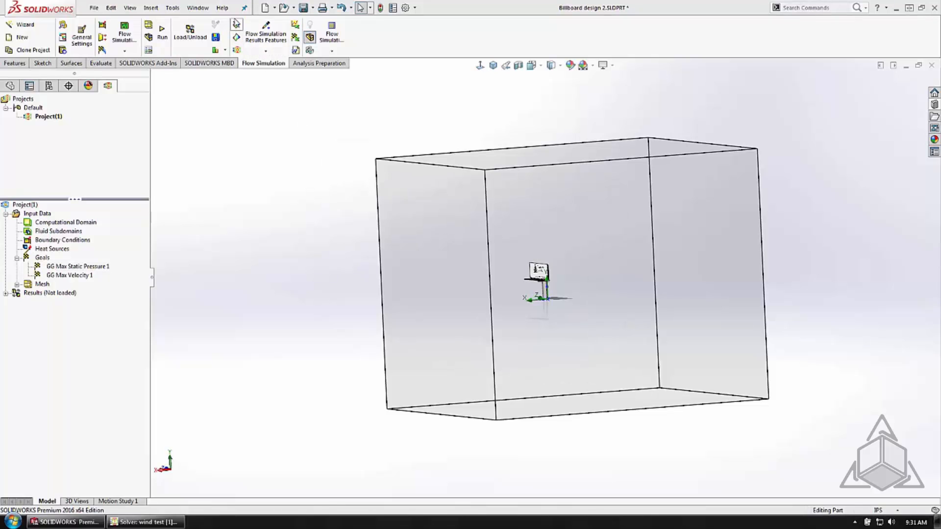
Step: Open Billboard design 4.SLDPRT and bring up the Batch Run setup for solving the billboard projects together
{"action": "left_click", "coordinate": [283, 7]}
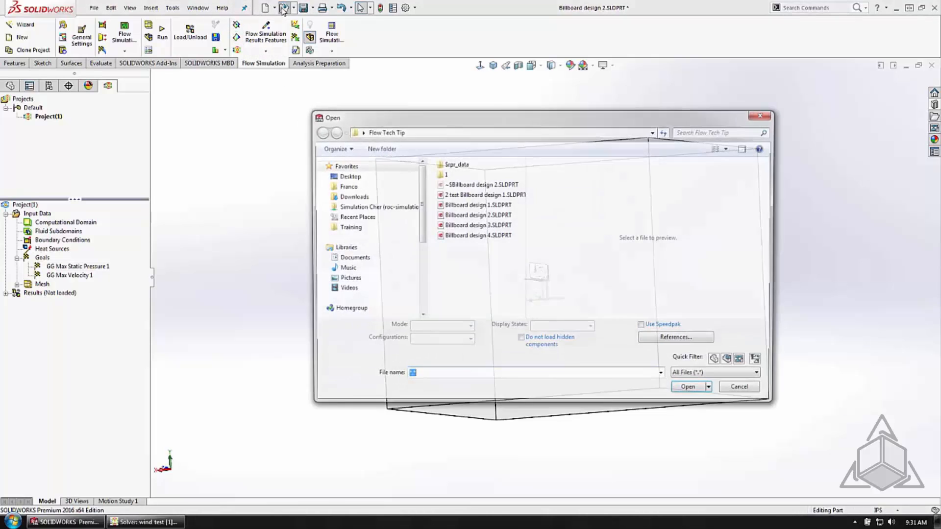
{"action": "double_click", "coordinate": [478, 266]}
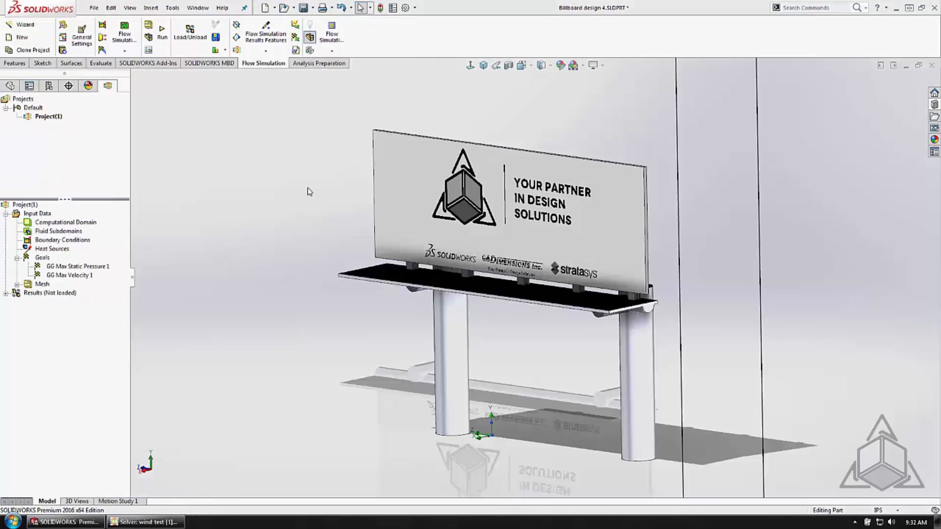
{"action": "left_click", "coordinate": [179, 8]}
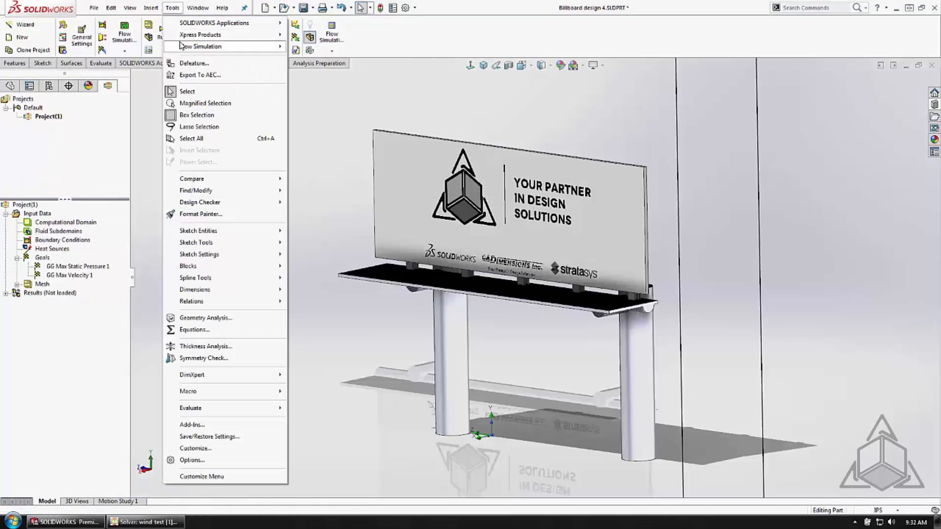
{"action": "mouse_move", "coordinate": [182, 47]}
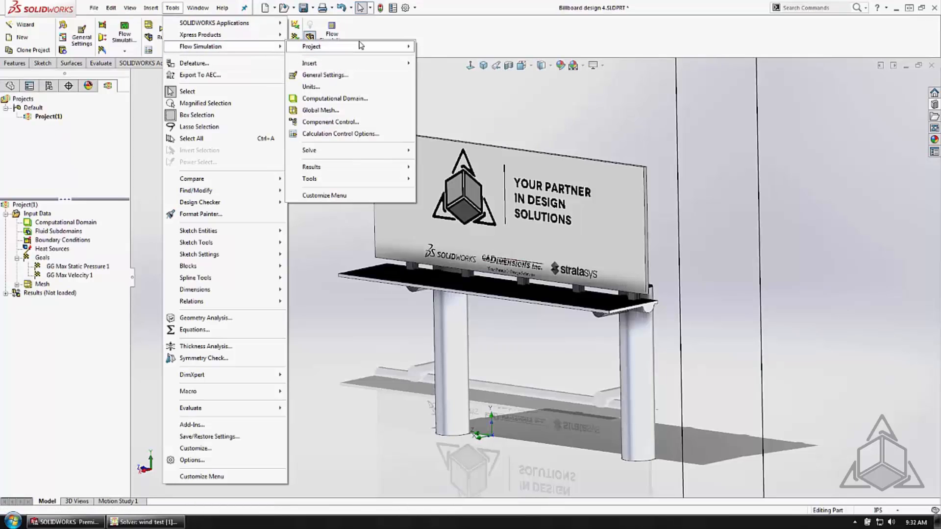
{"action": "mouse_move", "coordinate": [352, 152]}
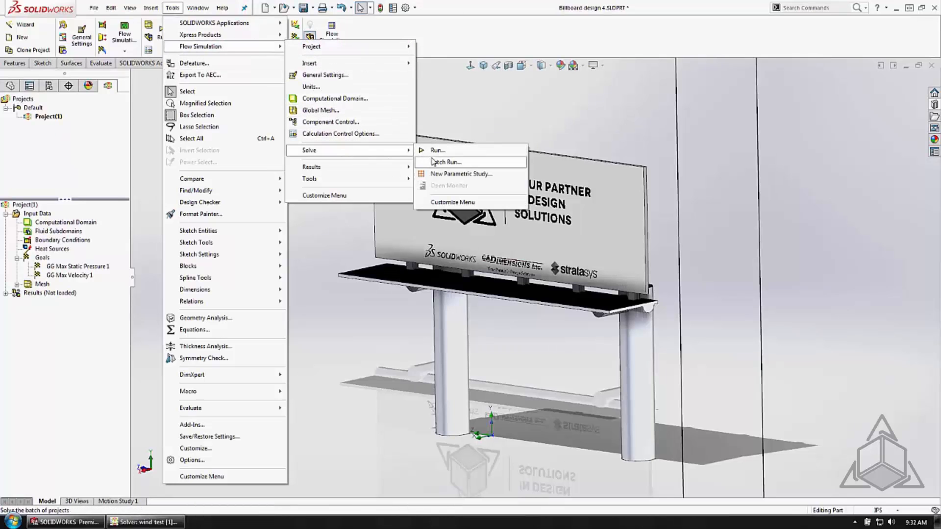
{"action": "left_click", "coordinate": [444, 162]}
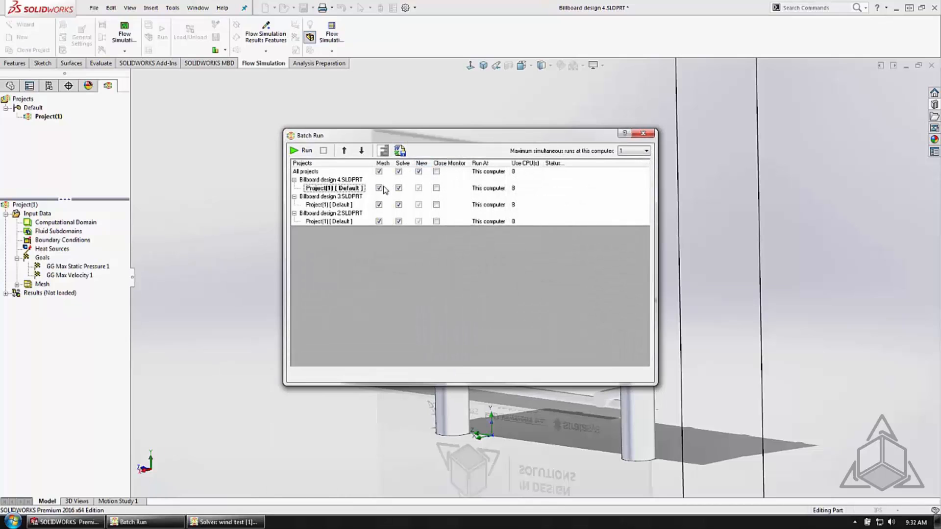